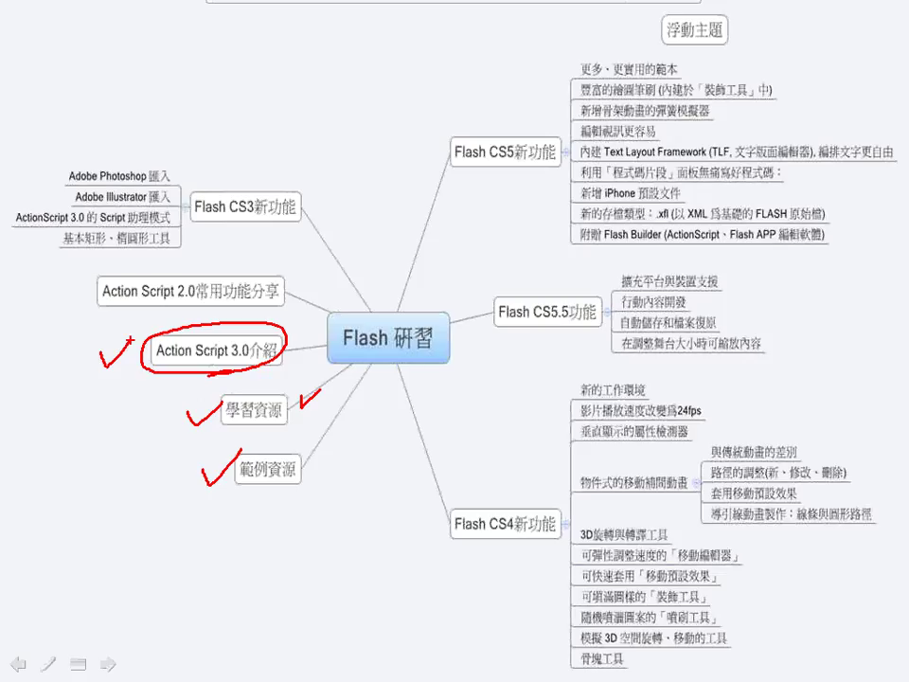
Mark the Action Script 2.0常用功能分享 topic with a red underline and check marks, and clear all ink from the mind map.
key("e")
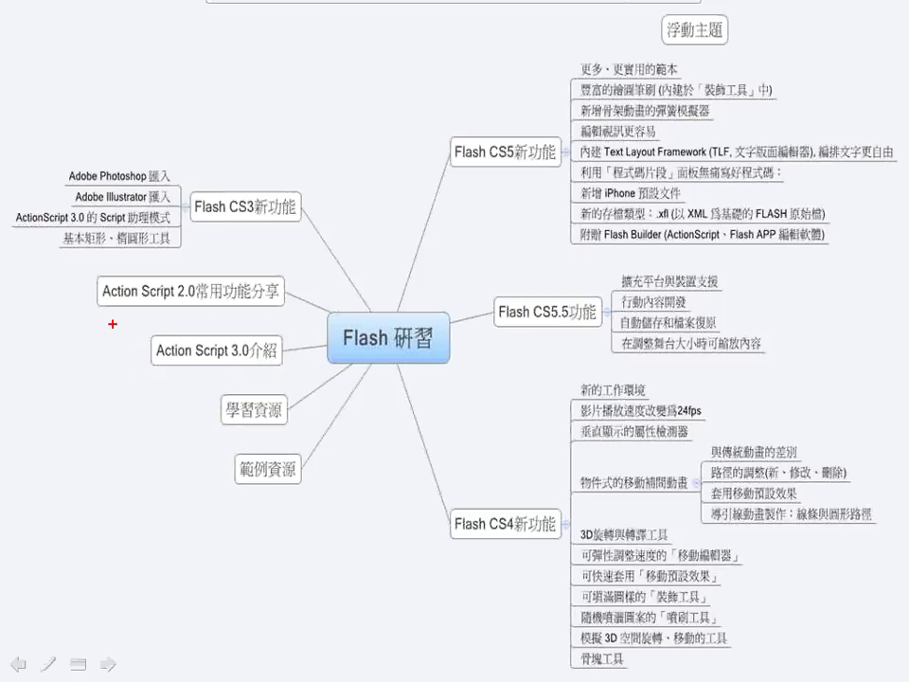
mouse_move(69, 292)
left_mouse_down()
mouse_move(94, 277)
mouse_move(124, 306)
mouse_move(289, 305)
mouse_move(317, 261)
left_mouse_up()
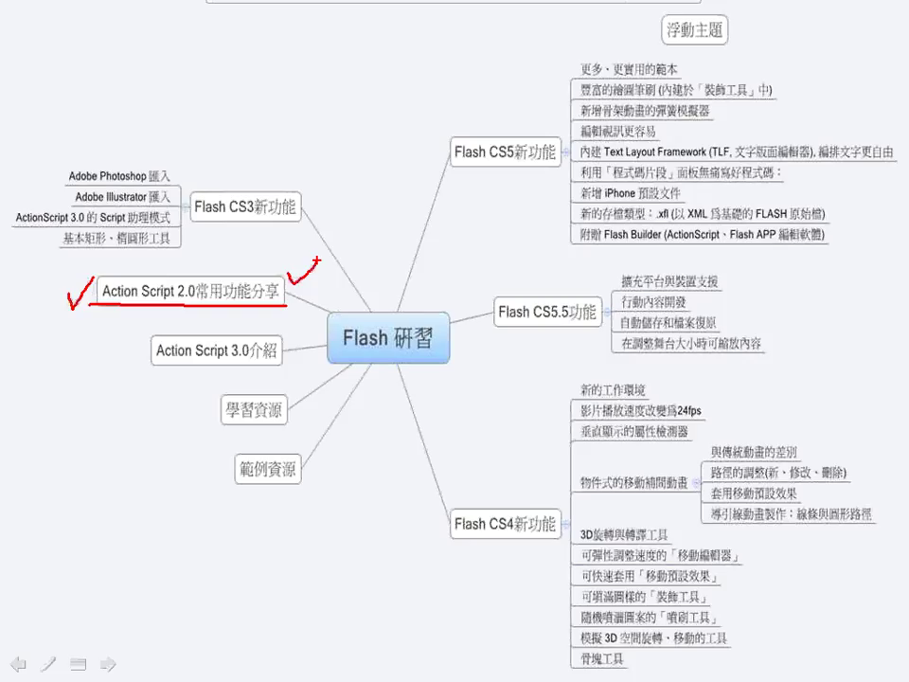
key("e")
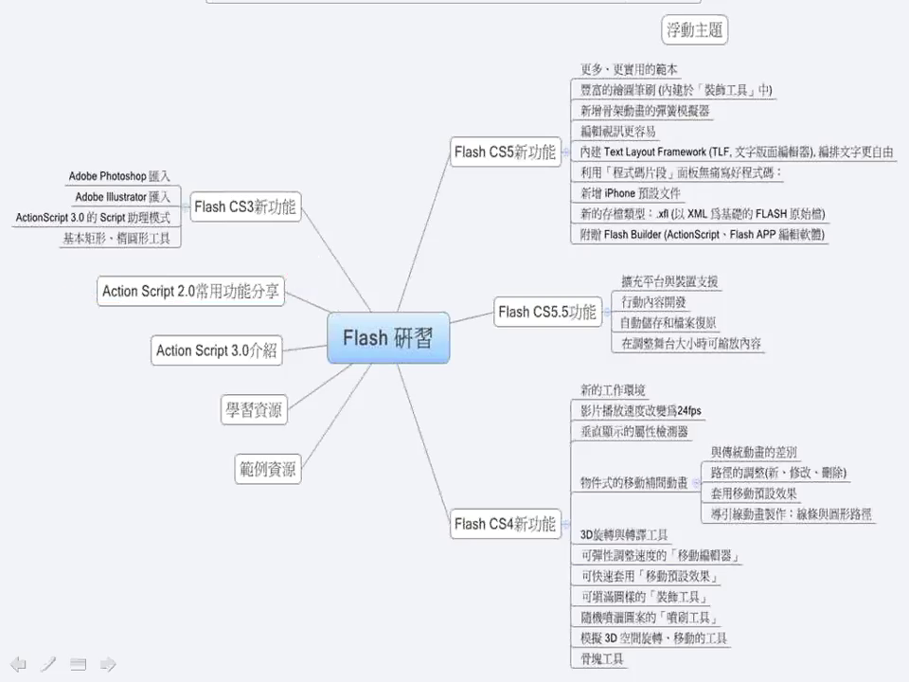
Advance to the Flash CS3 新增功能 slide and mark the 基本矩形、橢圓形工具 item in red ink.
key("Right")
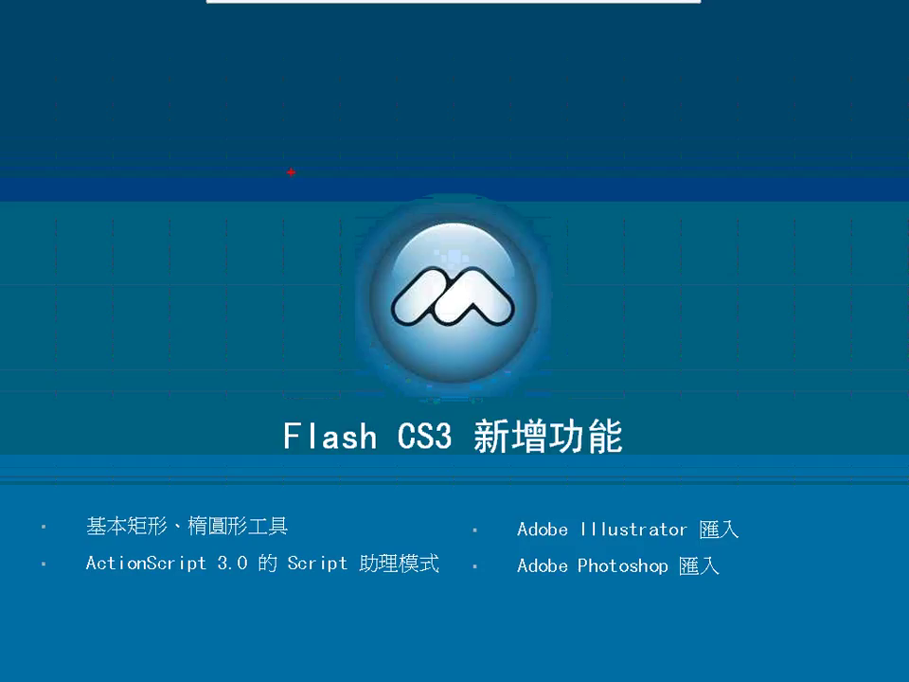
left_click_drag(75, 492, 111, 480)
left_click_drag(183, 546, 203, 484)
Switch to Adobe Flash CS4 and create a new Flash file (ActionScript 3.0).
key("super")
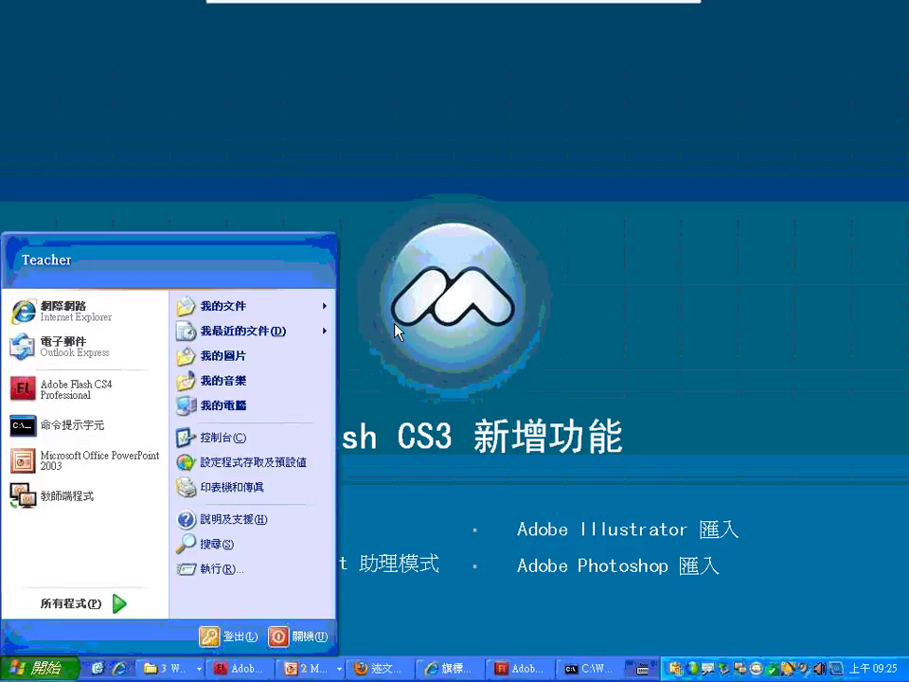
left_click(244, 672)
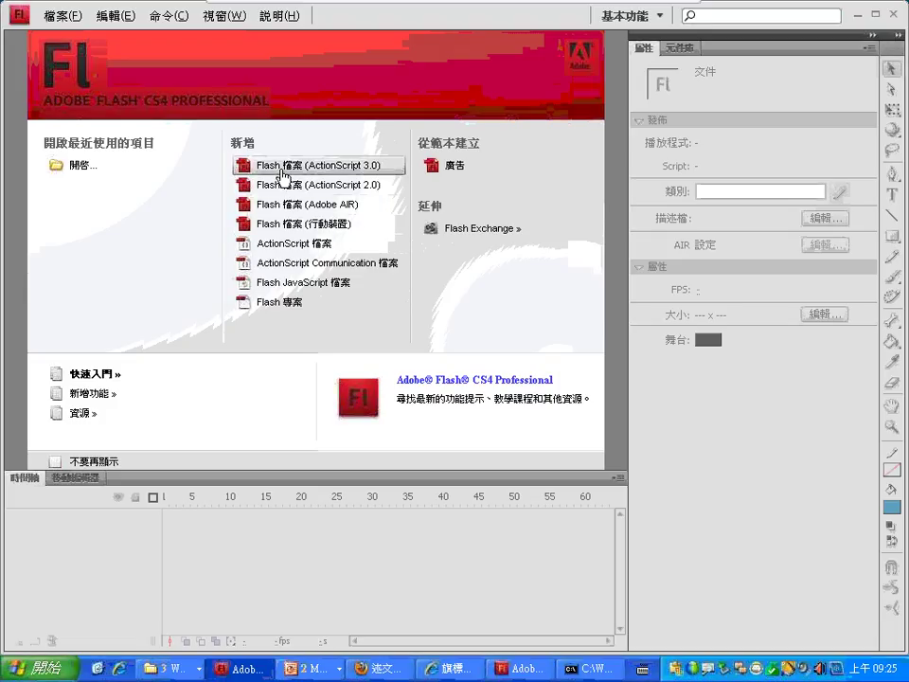
left_click(283, 173)
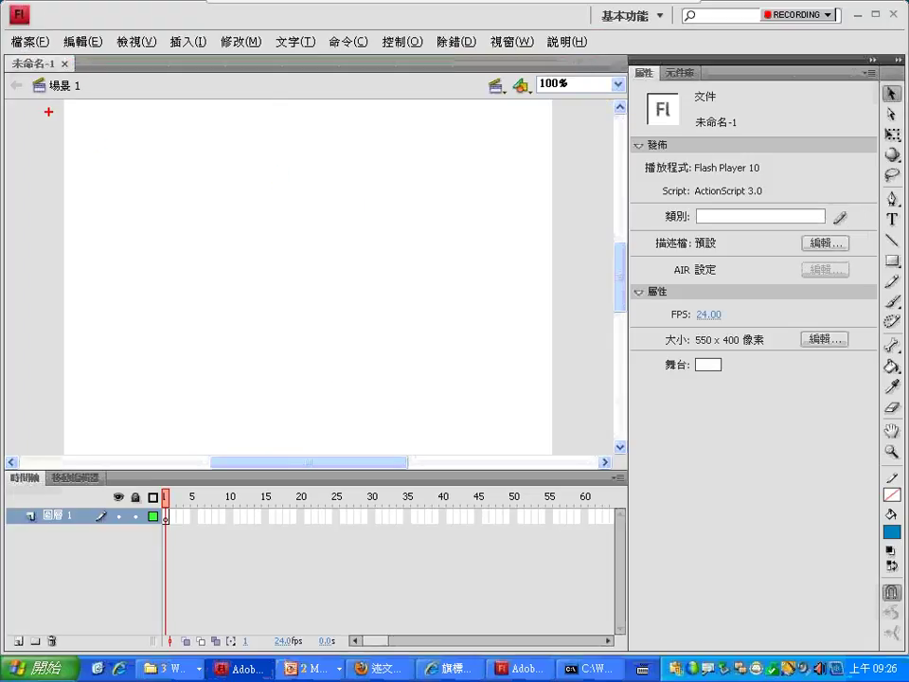
Annotate the screen with a red X beside the stage and an arrow to the tool column, and clear the annotation.
left_click_drag(45, 114, 4, 180)
mouse_move(10, 132)
left_mouse_down()
mouse_move(22, 176)
mouse_move(464, 83)
mouse_move(853, 98)
mouse_move(867, 108)
mouse_move(794, 134)
left_mouse_up()
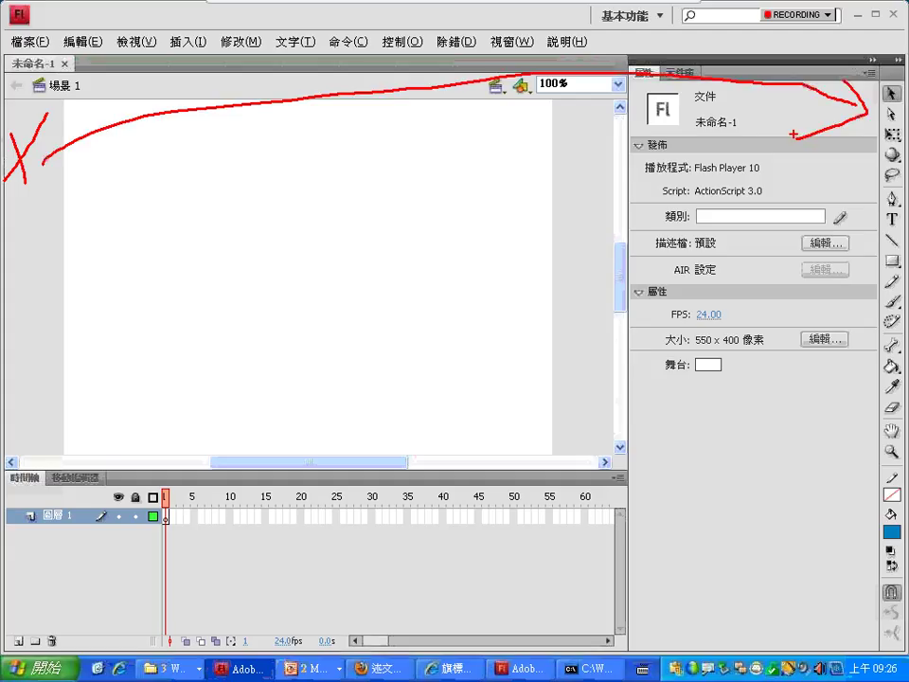
key("Escape")
Switch the workspace layout to 傳統 and return it to 基本功能.
mouse_move(451, 45)
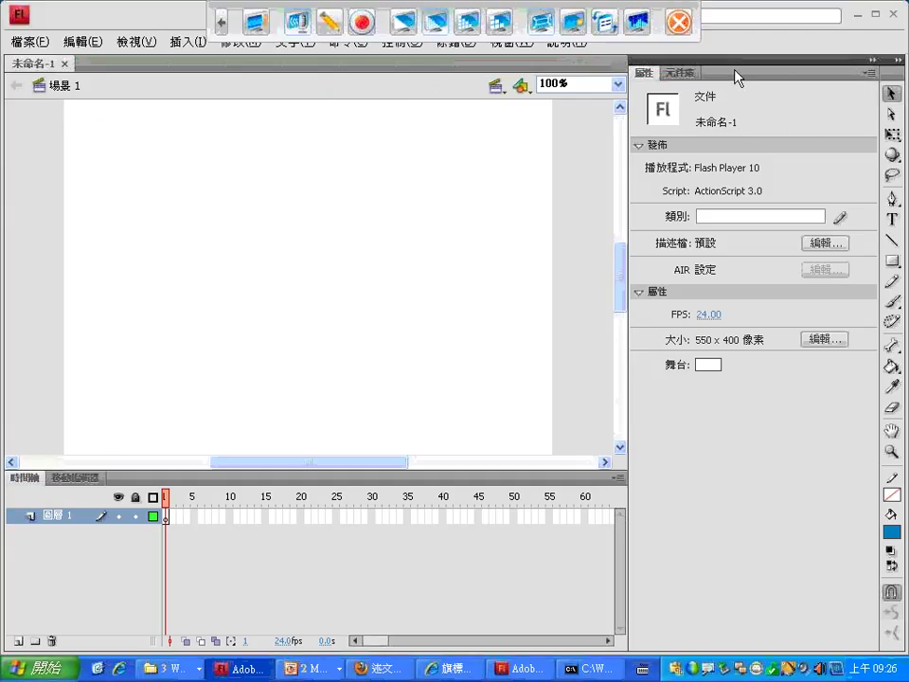
left_click(660, 16)
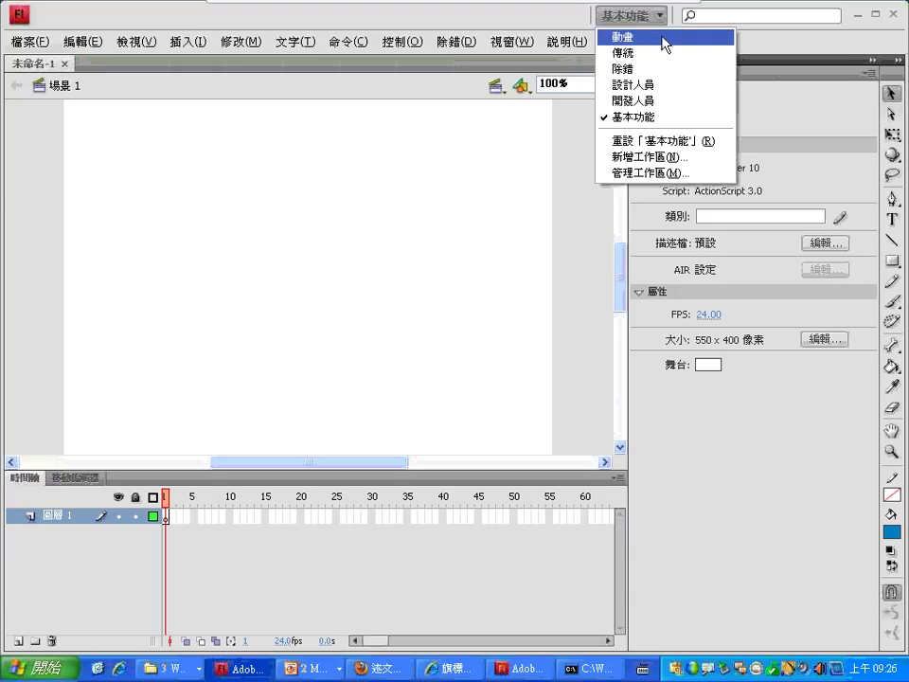
left_click(663, 54)
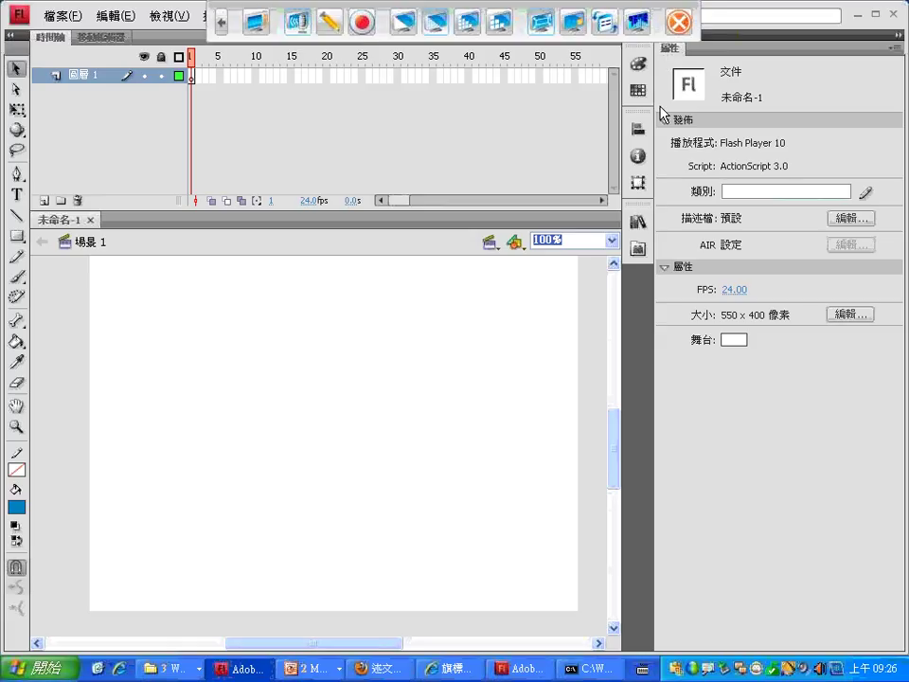
left_click(653, 16)
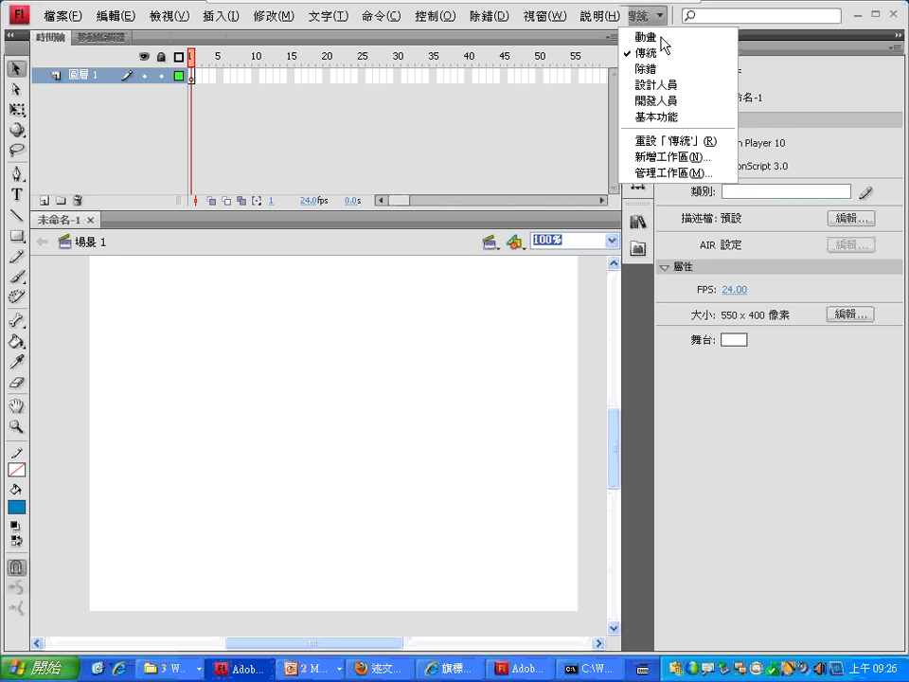
left_click(651, 38)
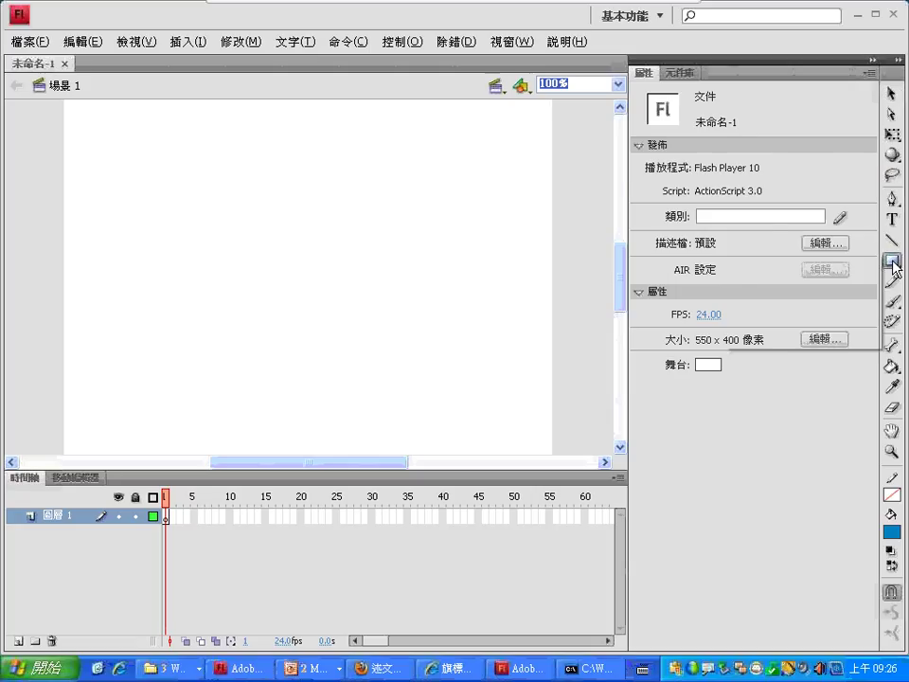
Draw a blue basic rectangle primitive about 146 by 96 pixels on the stage and round its corners to a radius of about 25.
left_click(894, 263)
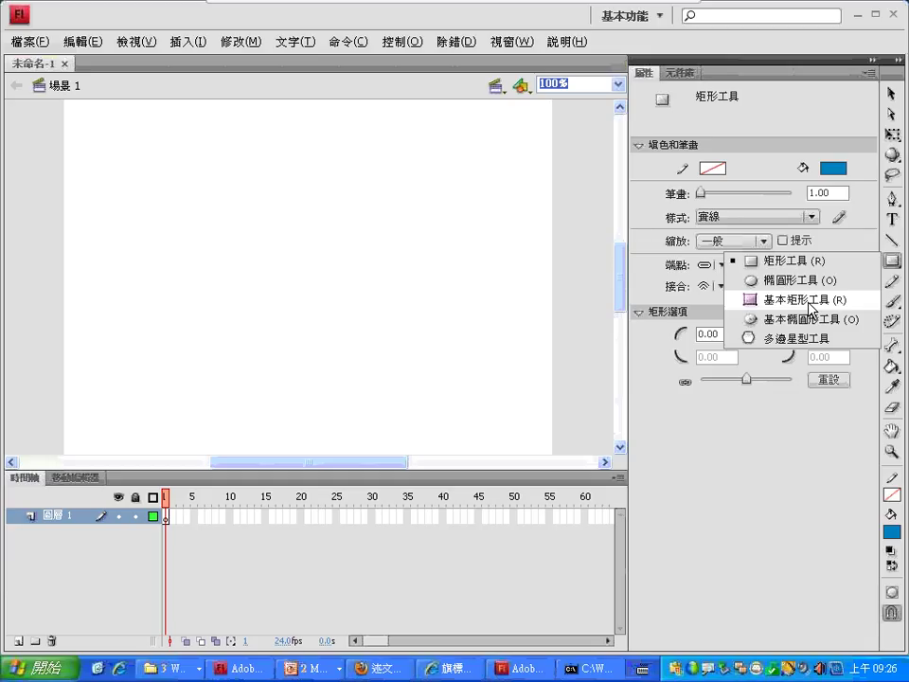
left_click(801, 299)
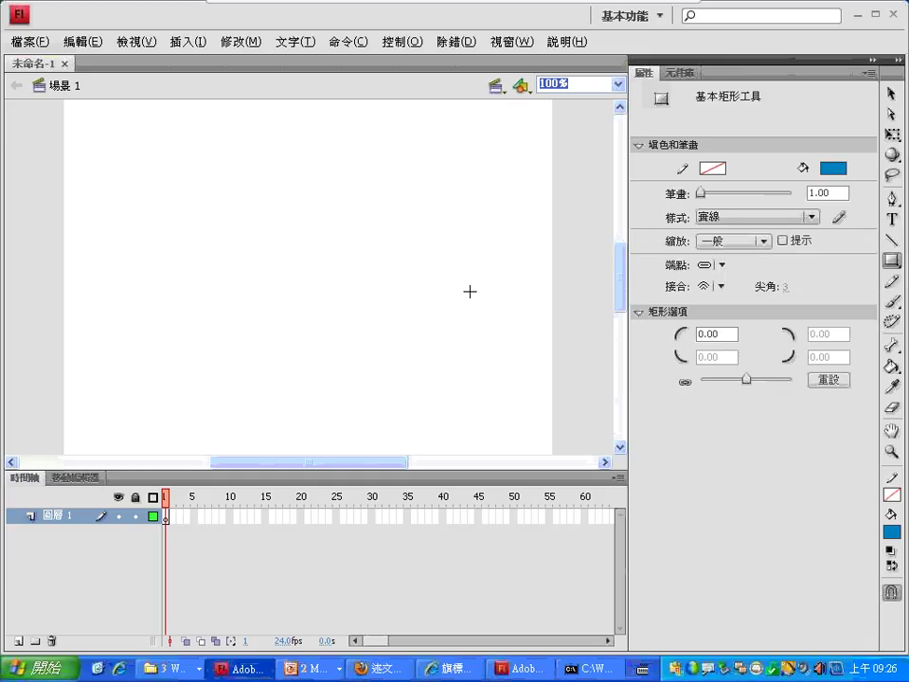
left_click_drag(134, 184, 262, 268)
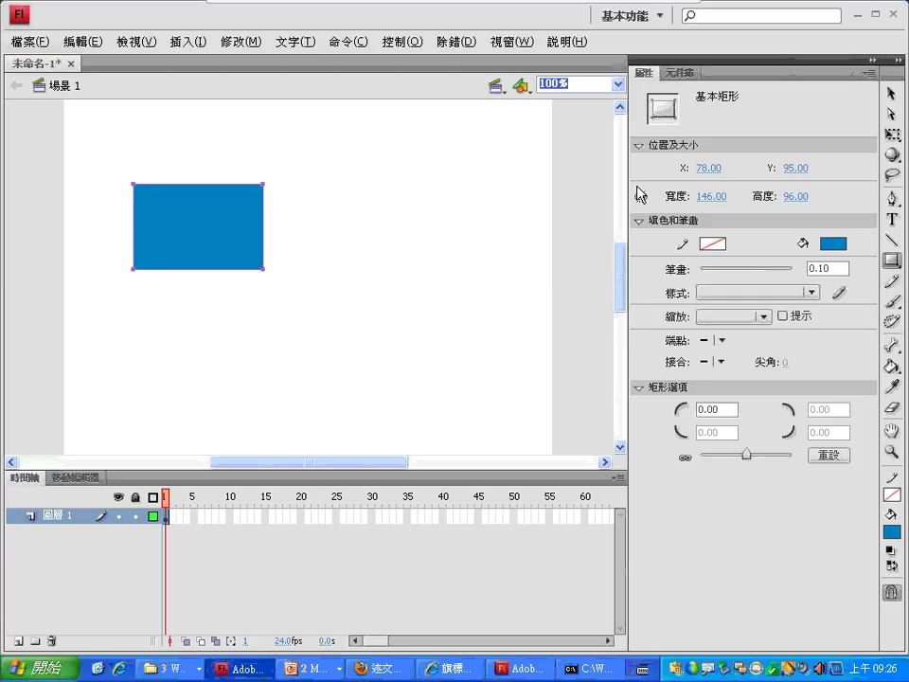
key("v")
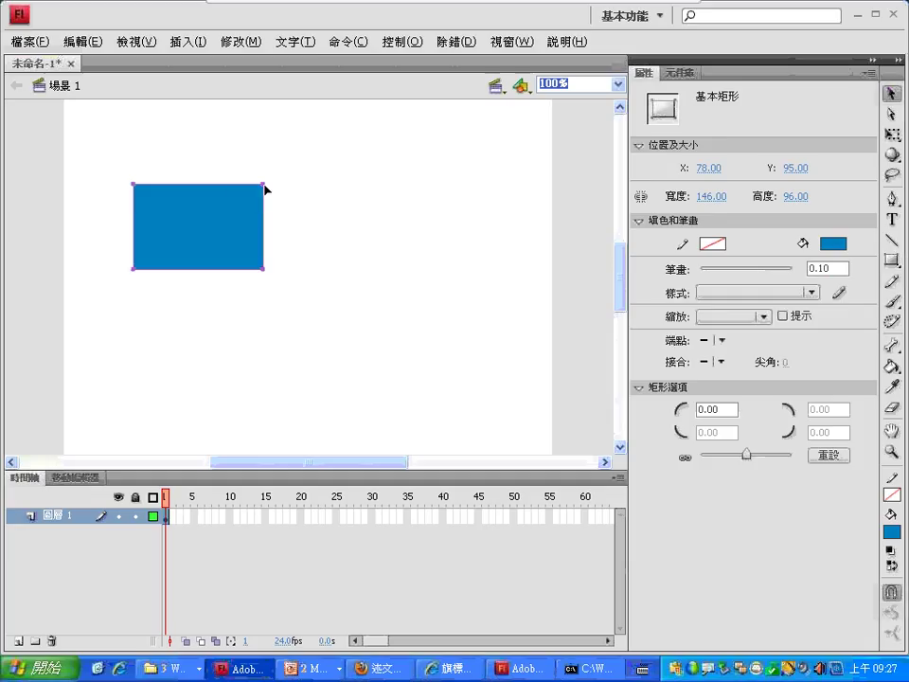
left_click_drag(244, 240, 251, 210)
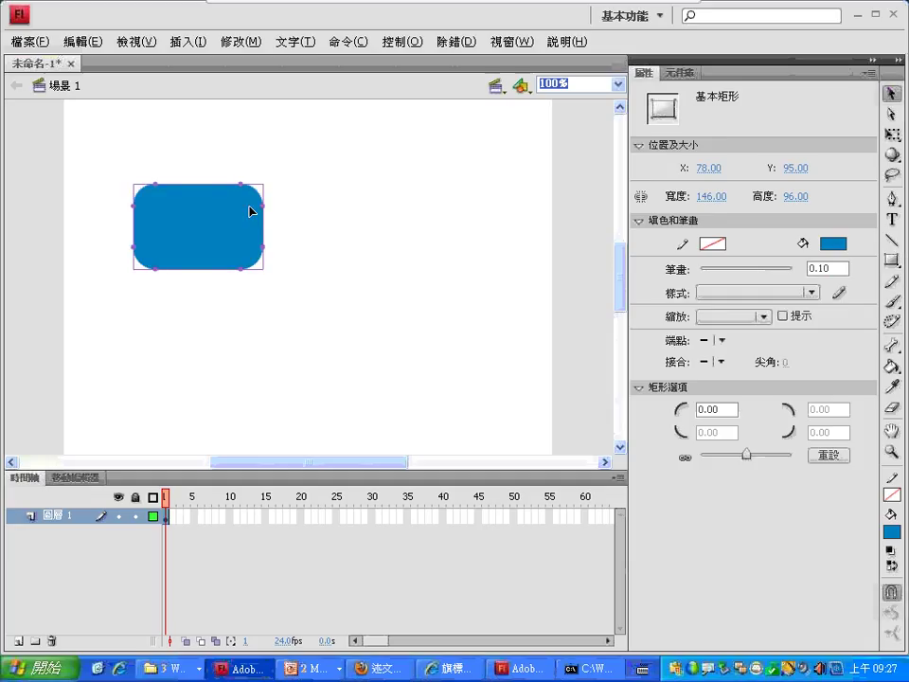
left_click(890, 259)
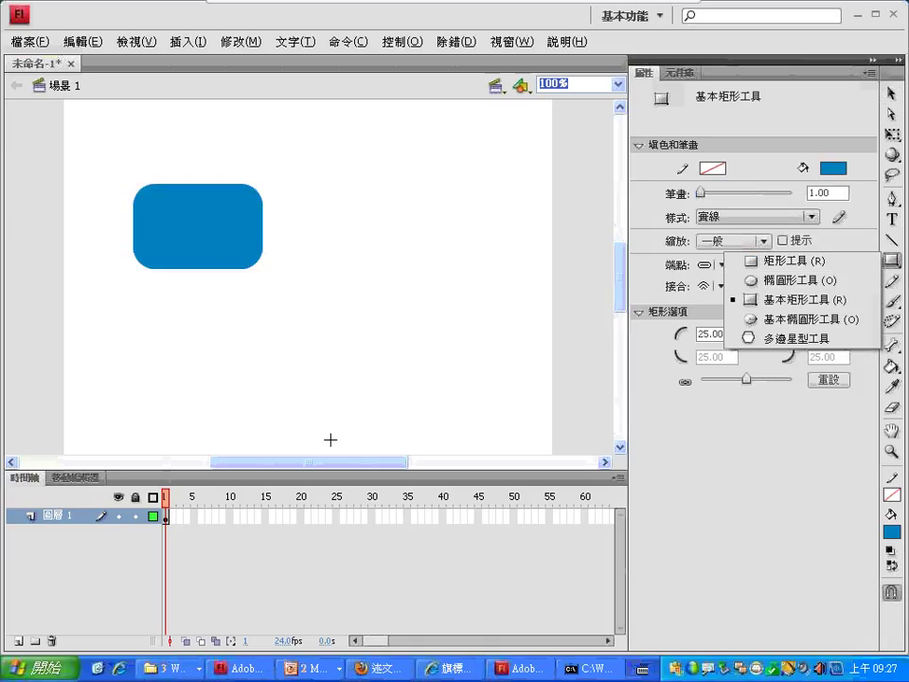
Open the 基本矩形與橢圓形工具 FLA file from D:\Flash CS4研習資料\Flash CS3新功能相關檔案.
left_click(168, 667)
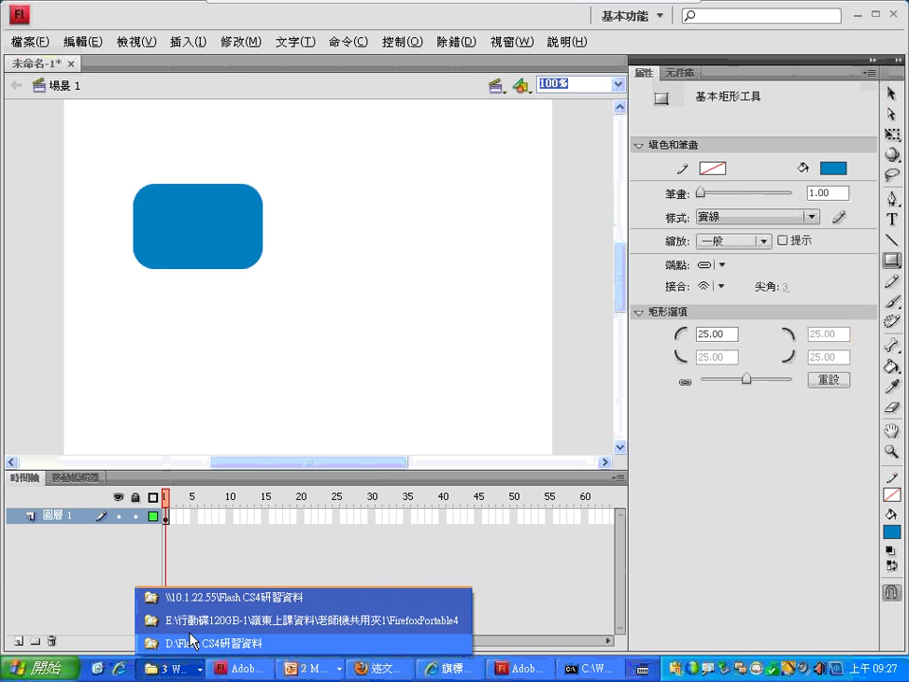
left_click(197, 645)
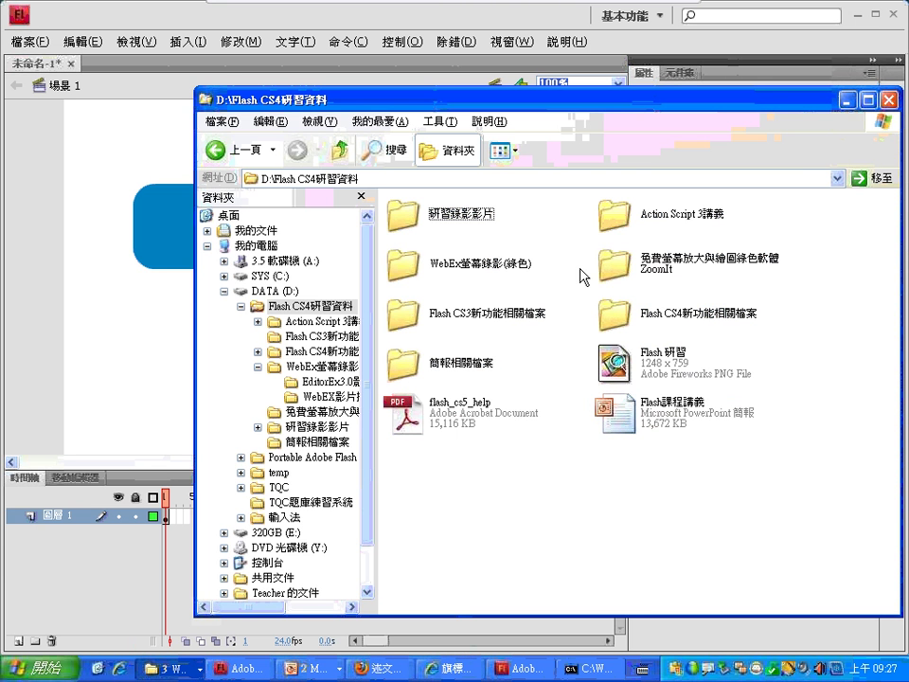
double_click(414, 316)
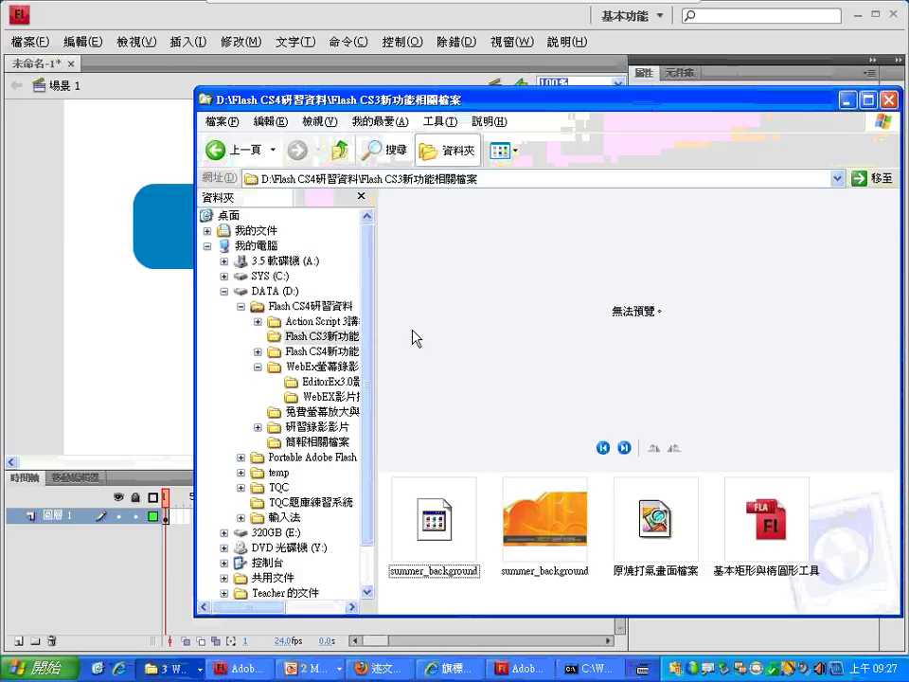
left_click(769, 531)
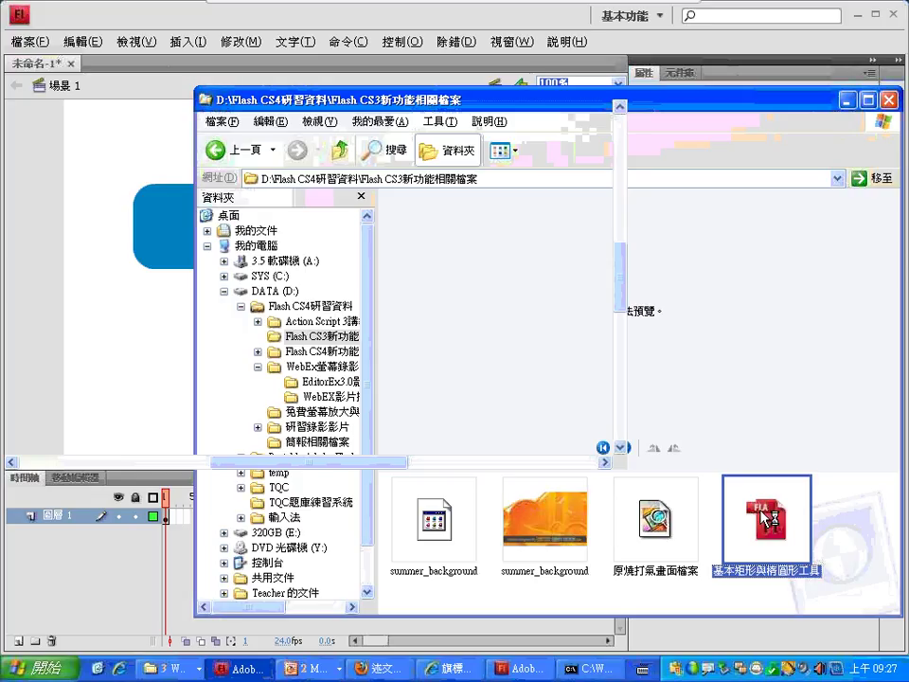
Close the open command prompt window.
right_click(588, 665)
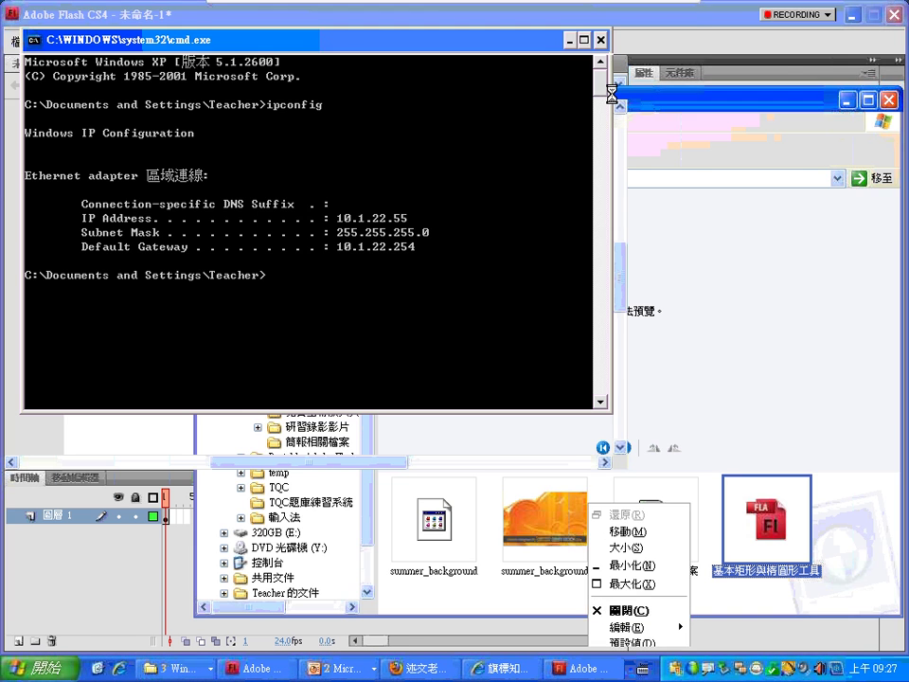
left_click(609, 611)
left_click(600, 483)
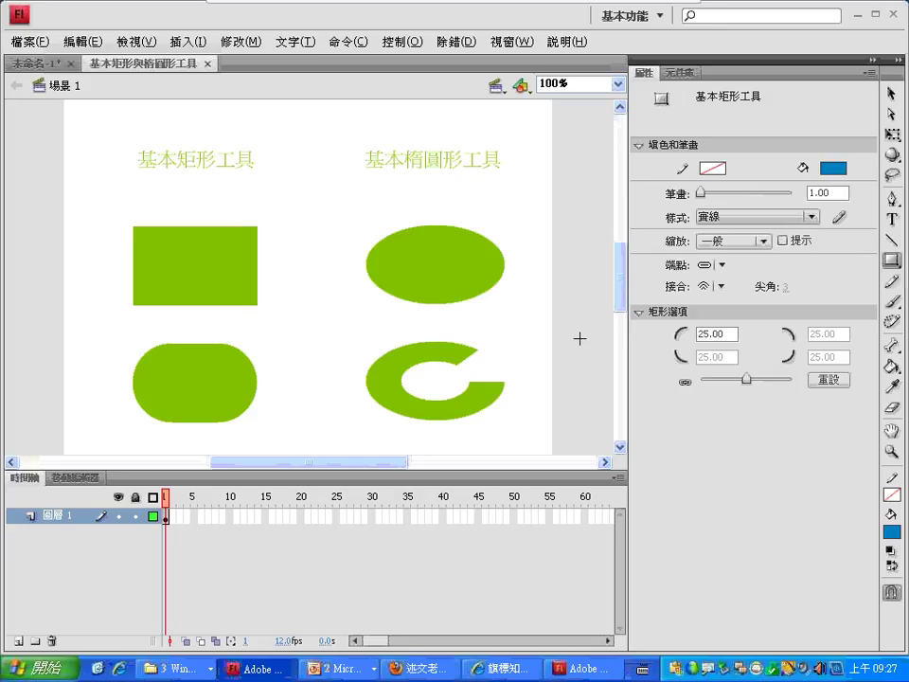
Reduce the corner radius of the green rounded rectangle to about 37.
key("v")
left_click(248, 240)
left_click(238, 357)
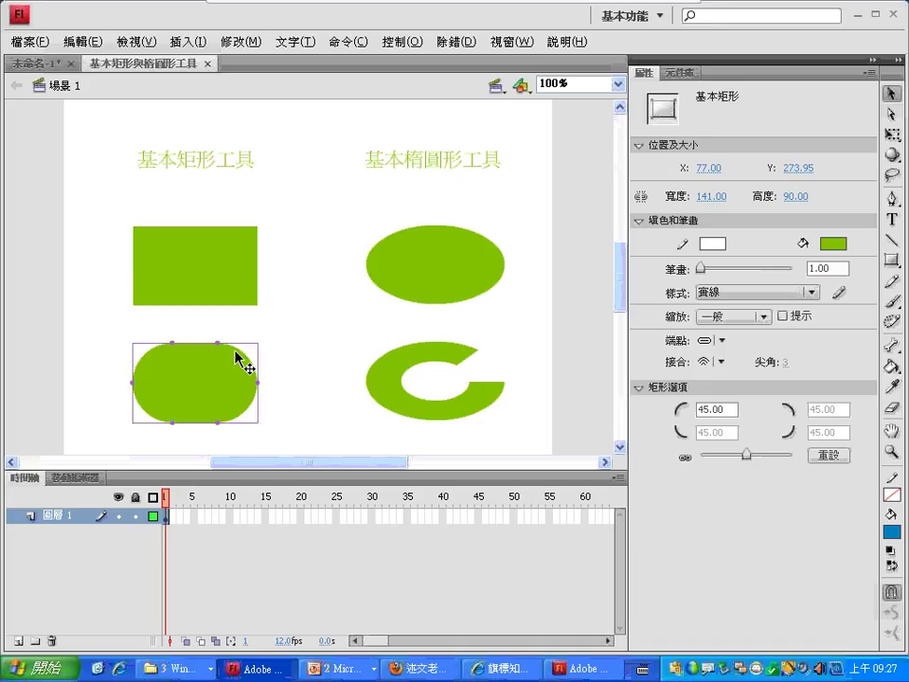
left_click_drag(221, 348, 226, 348)
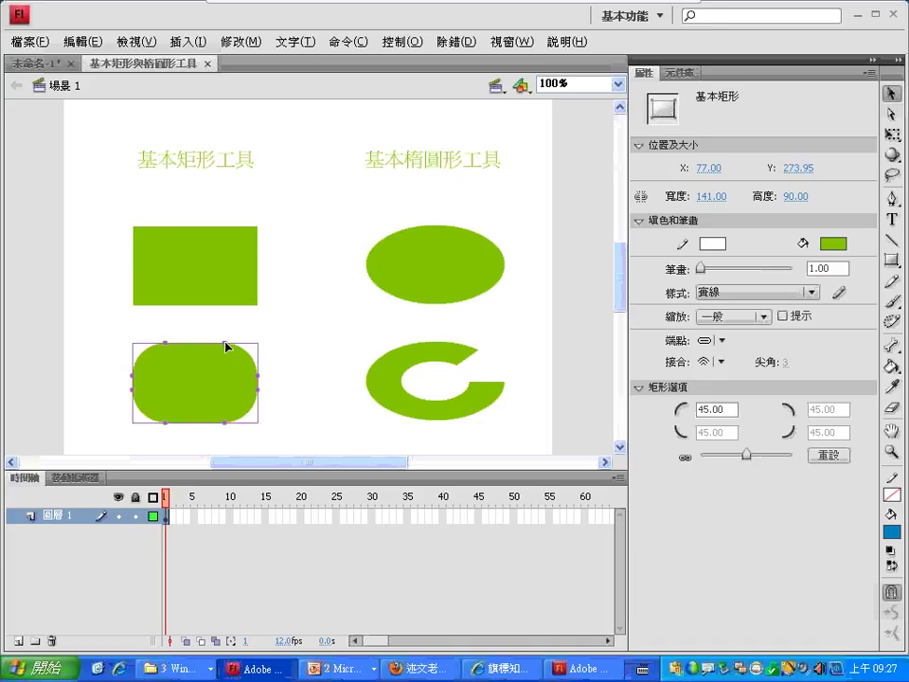
Look over the available shape tools and inspect the ellipse options of the open ring below the plain ellipse.
left_click(481, 272)
left_click(891, 260)
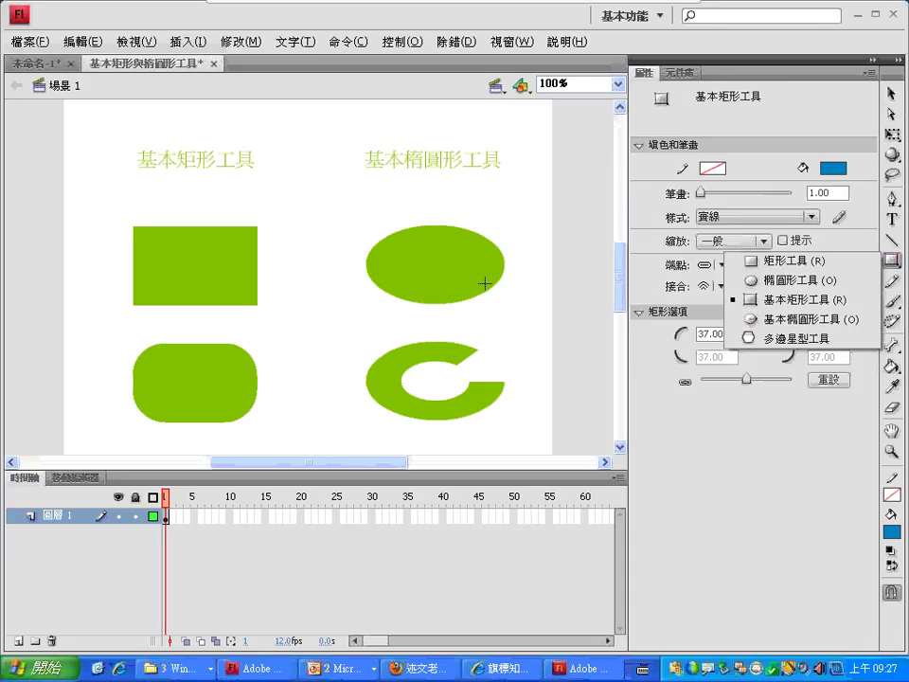
left_click(445, 355)
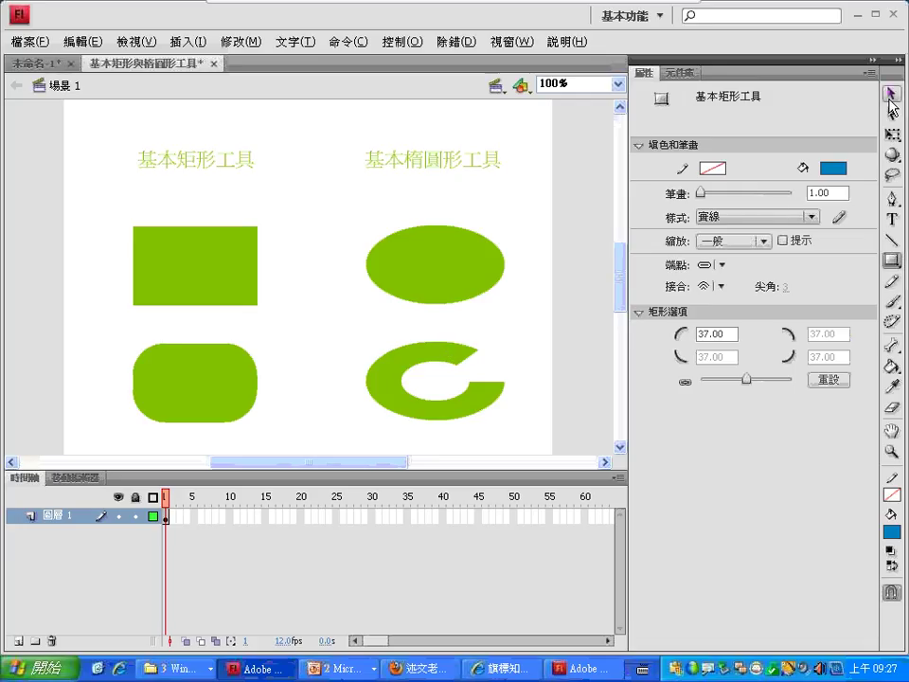
key("v")
left_click(447, 360)
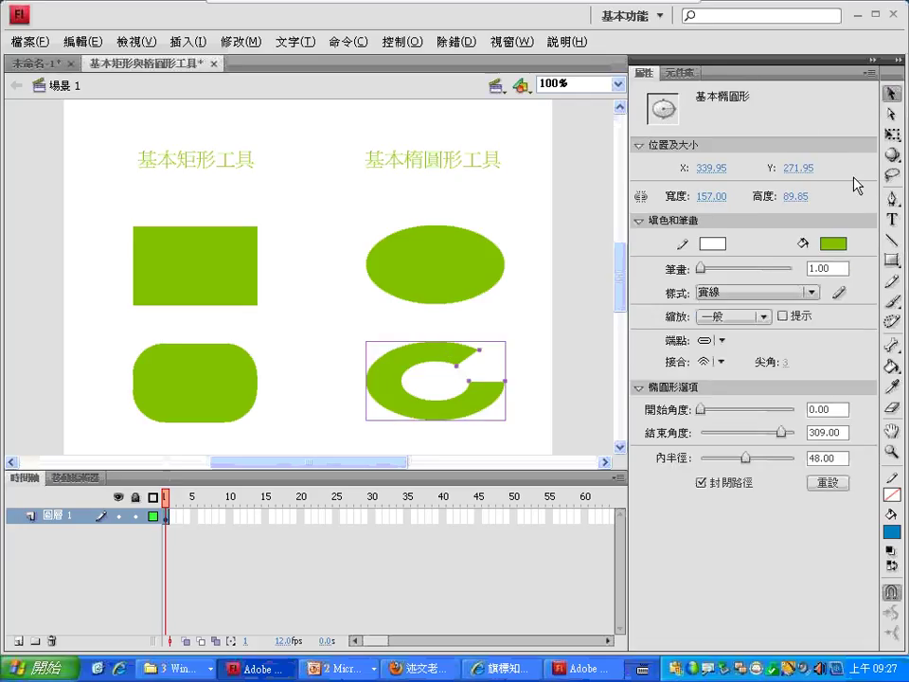
Reshape the plain green ellipse into an open ring with an end angle of about 313 and an inner radius of about 72.
left_click(451, 270)
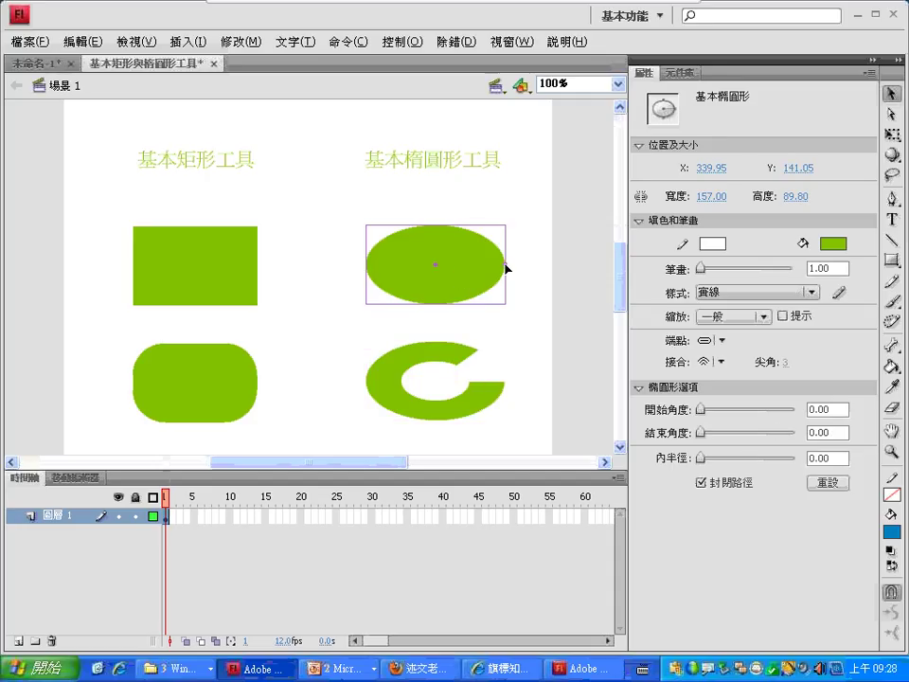
left_click_drag(505, 265, 502, 232)
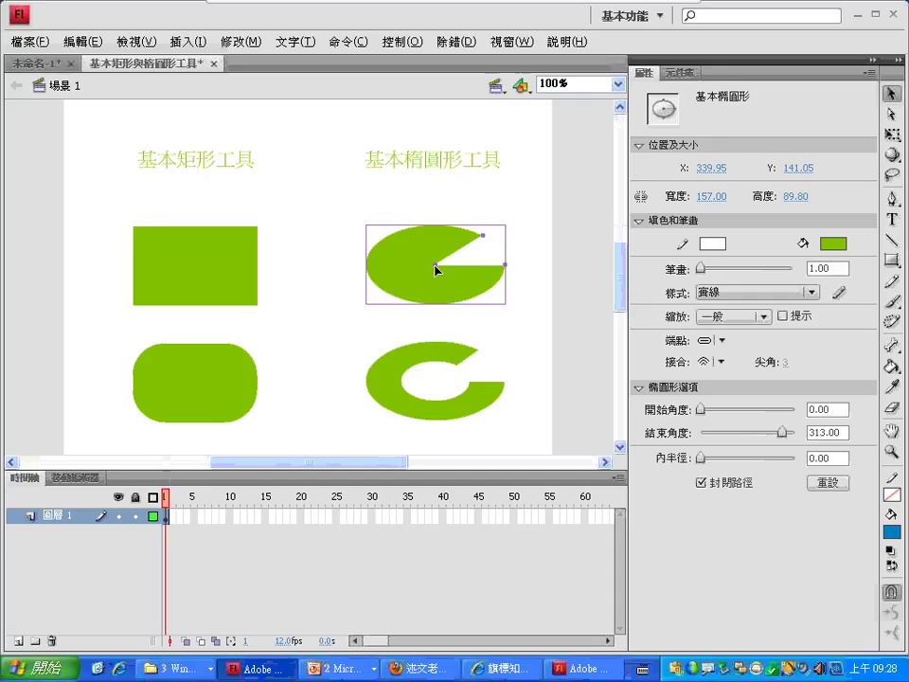
left_click_drag(438, 271, 485, 267)
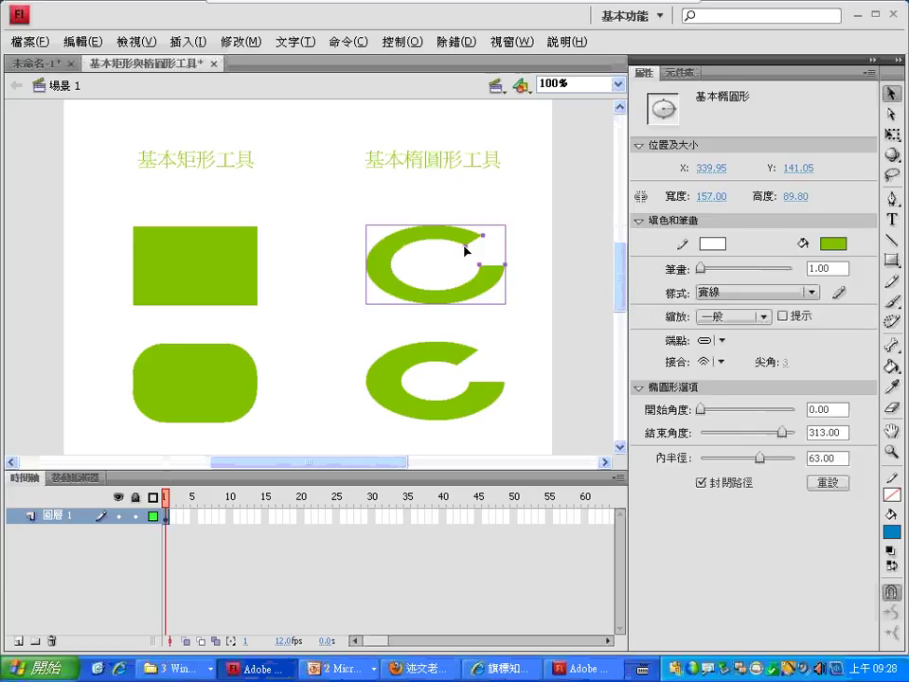
mouse_move(466, 248)
left_mouse_down()
mouse_move(416, 265)
mouse_move(467, 251)
mouse_move(464, 234)
left_mouse_up()
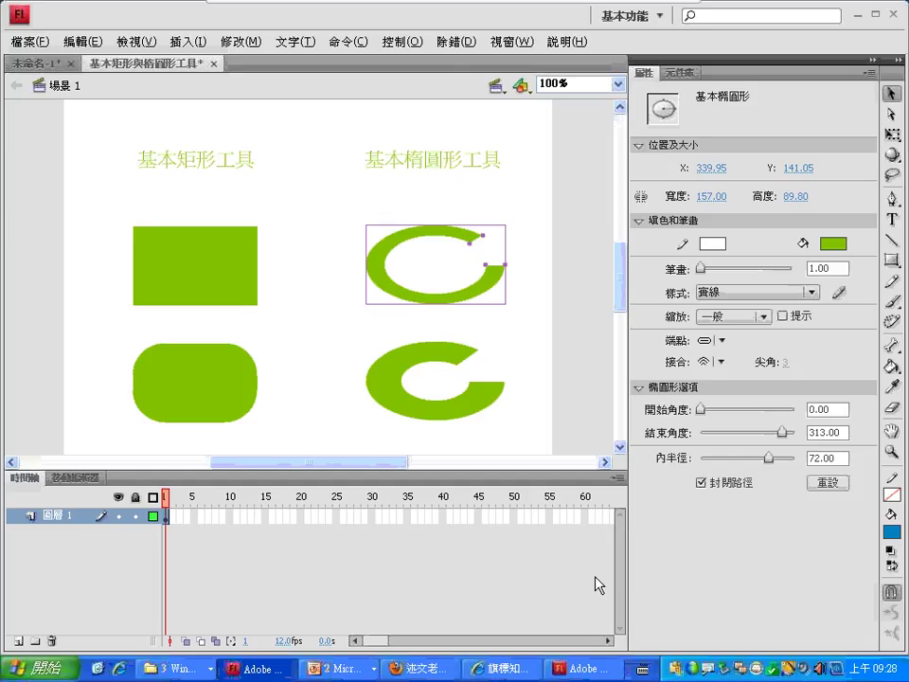
Switch to the running PowerPoint slide show of Flash課程講義 and erase the red underlines beneath the Adobe Illustrator and Adobe Photoshop import items.
left_click(345, 669)
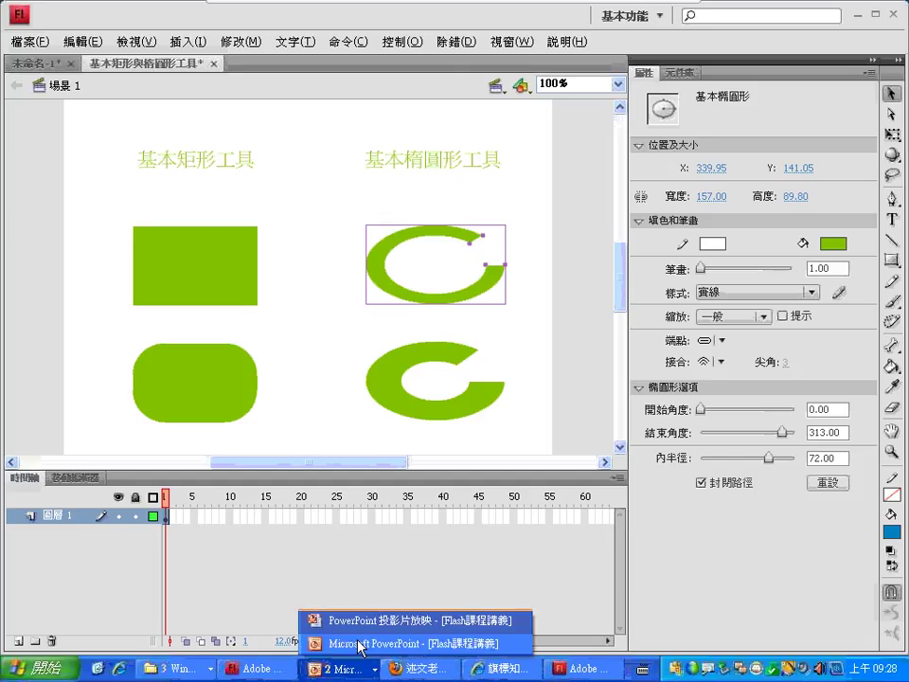
left_click(359, 627)
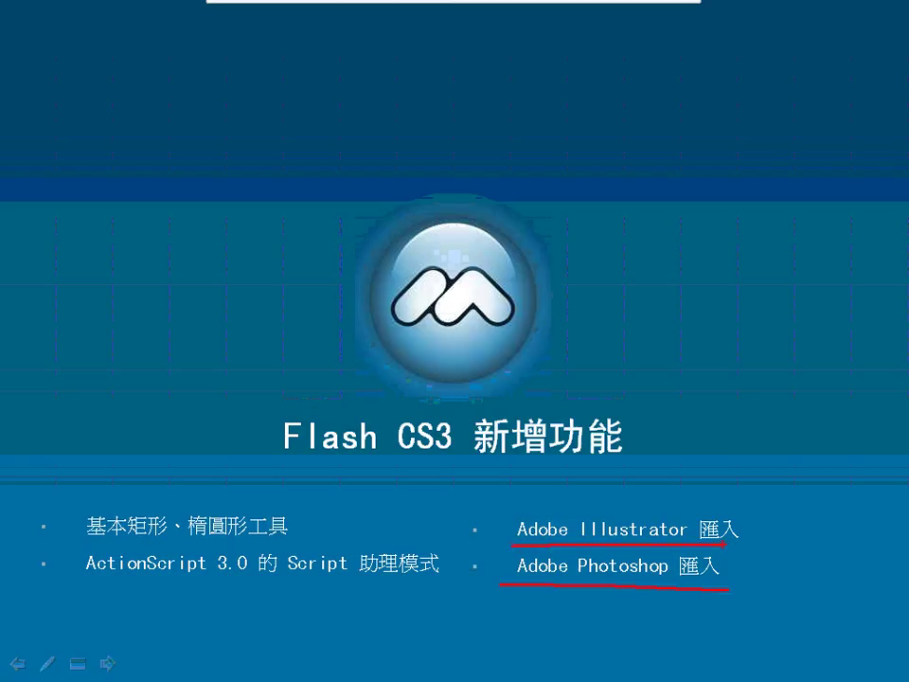
key("e")
Bring up the Flash CS3新功能相關檔案 folder window over the slide show and select the file 原燒打氣畫面檔案.
key("super")
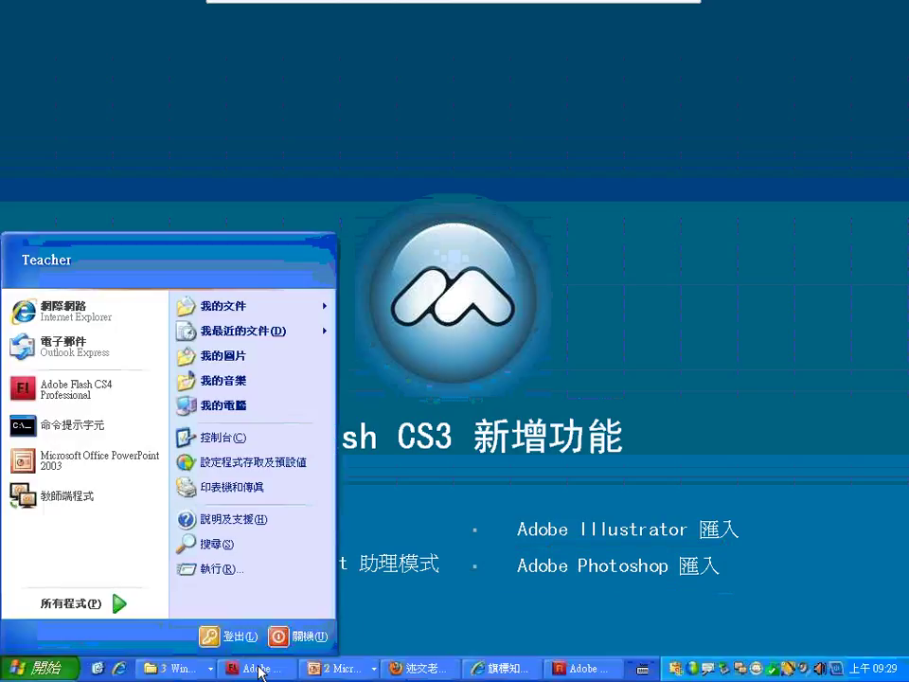
left_click(202, 669)
left_click(203, 668)
left_click(199, 649)
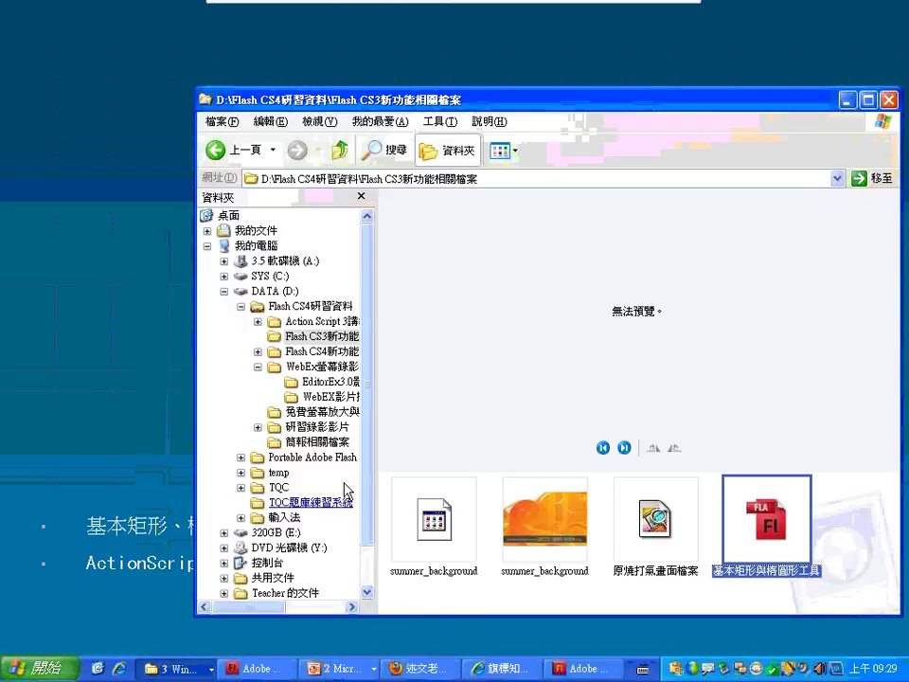
left_click(662, 518)
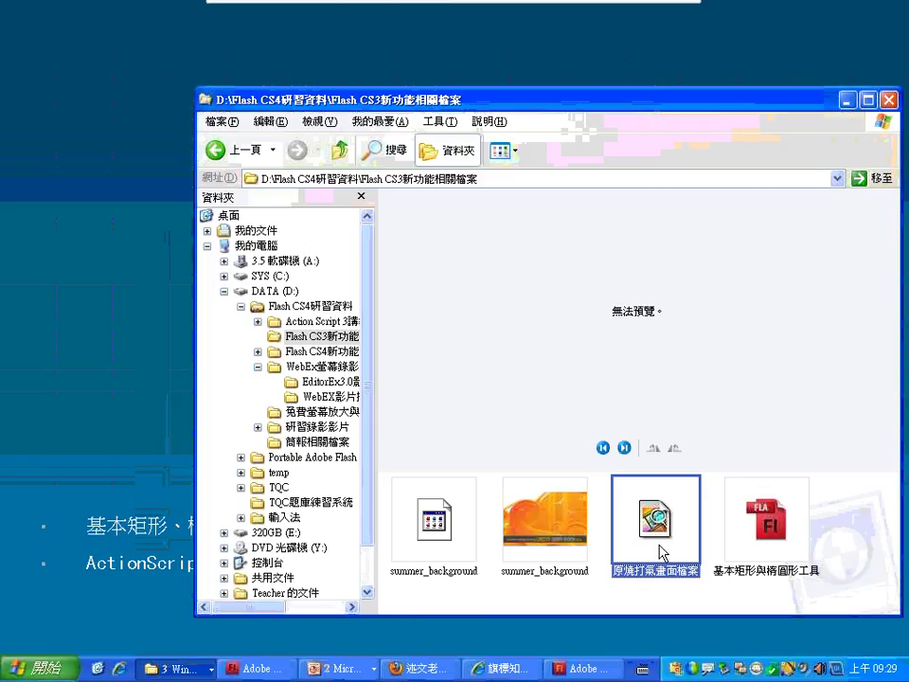
left_click(59, 666)
mouse_move(81, 613)
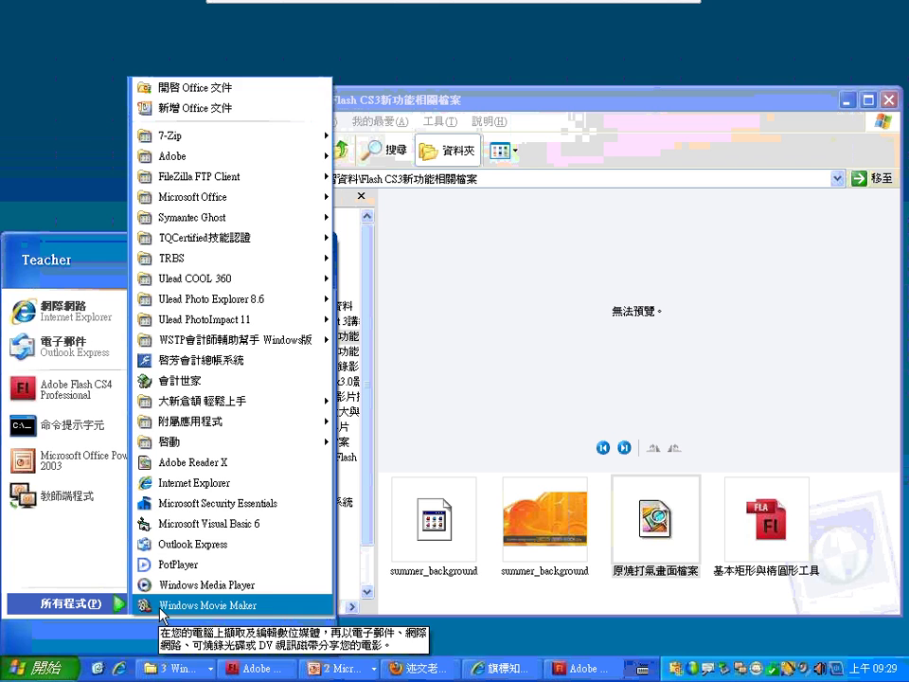
Restore the TRBS 8.0 classroom broadcasting console and minimize it again.
mouse_move(454, 8)
left_click(686, 28)
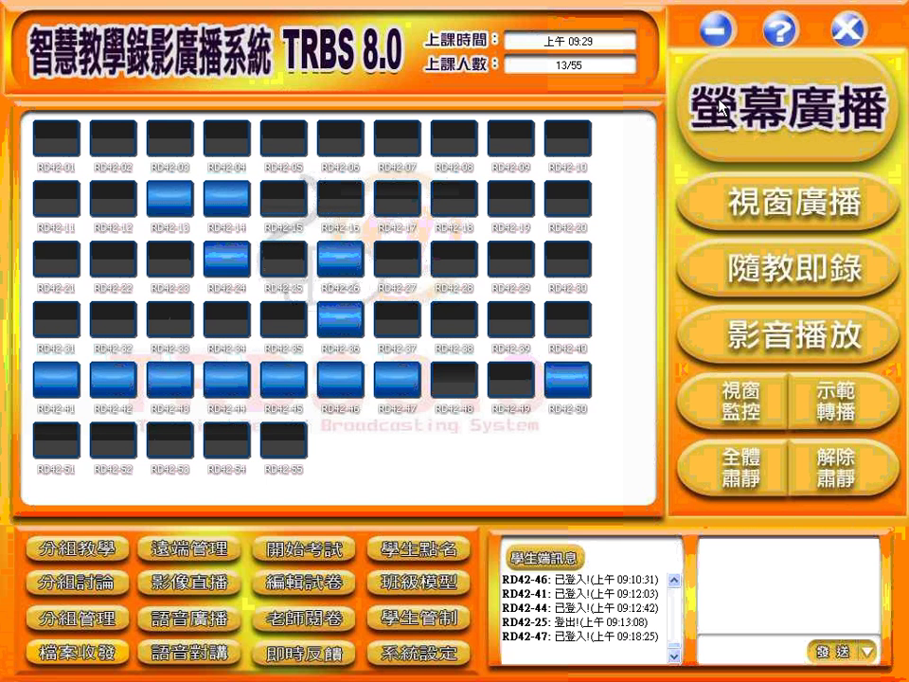
left_click(717, 29)
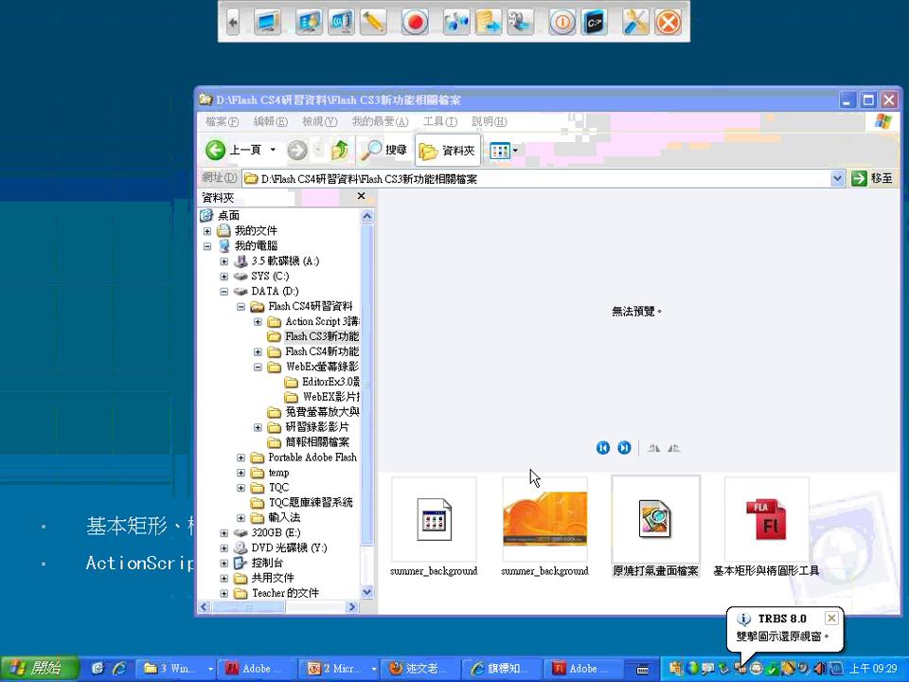